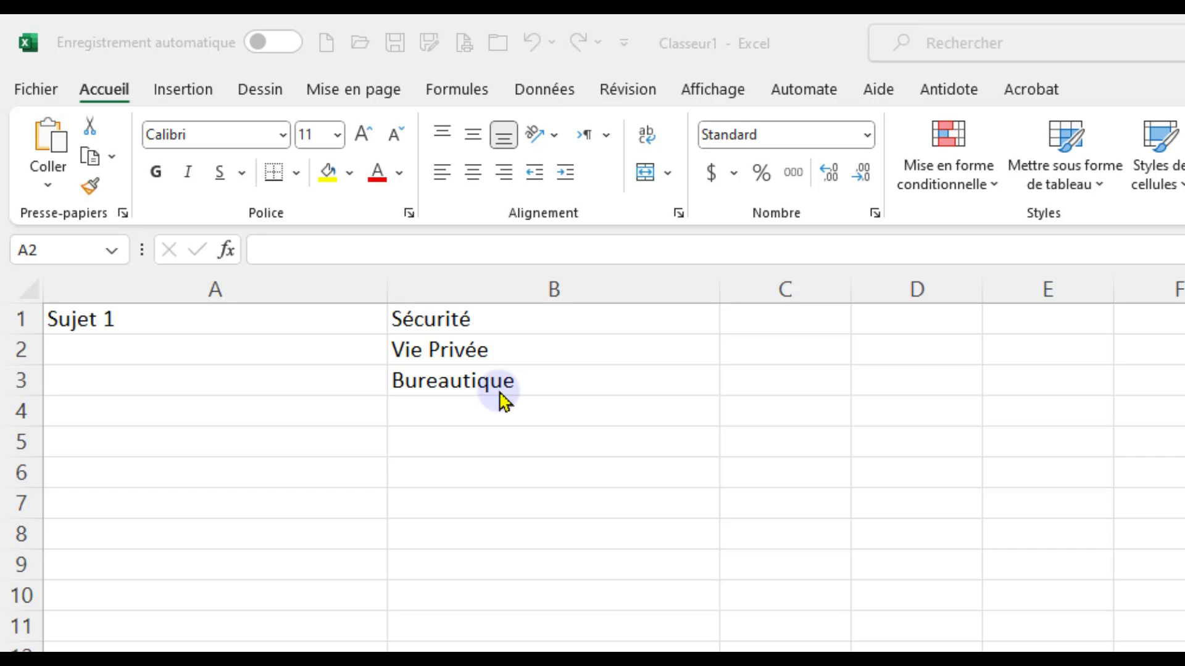
# Extend the "Sujet 1" label in A1 as a numbered series down to A3
pyautogui.click(326, 323)
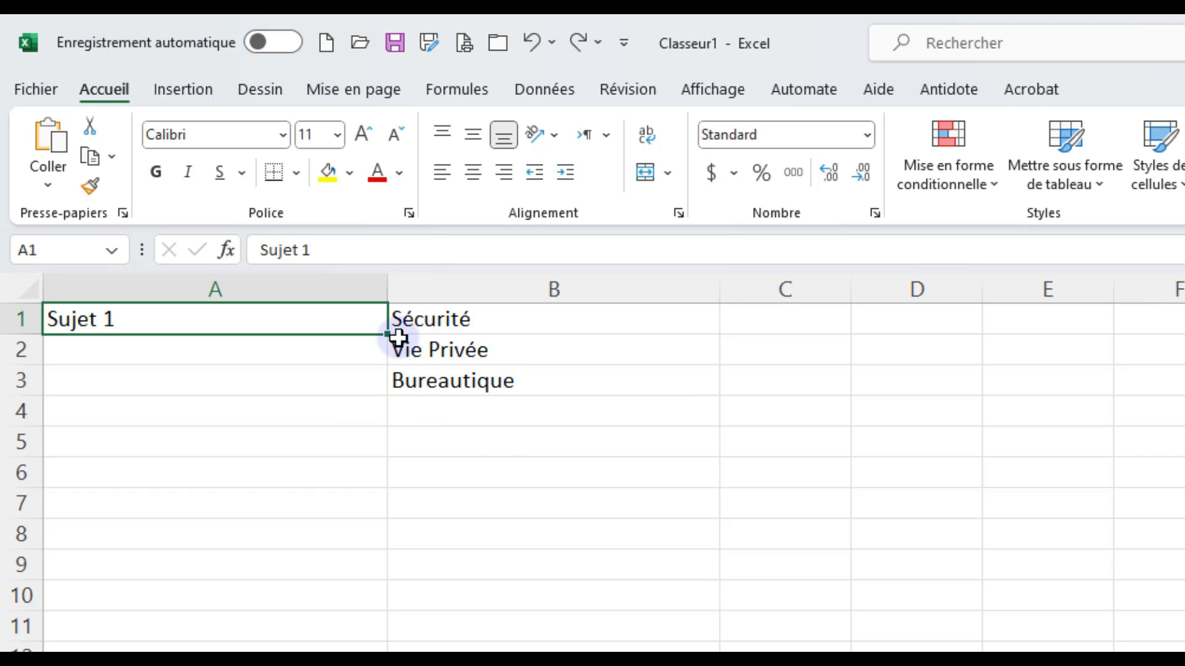
pyautogui.moveTo(387, 333); pyautogui.dragTo(379, 389)
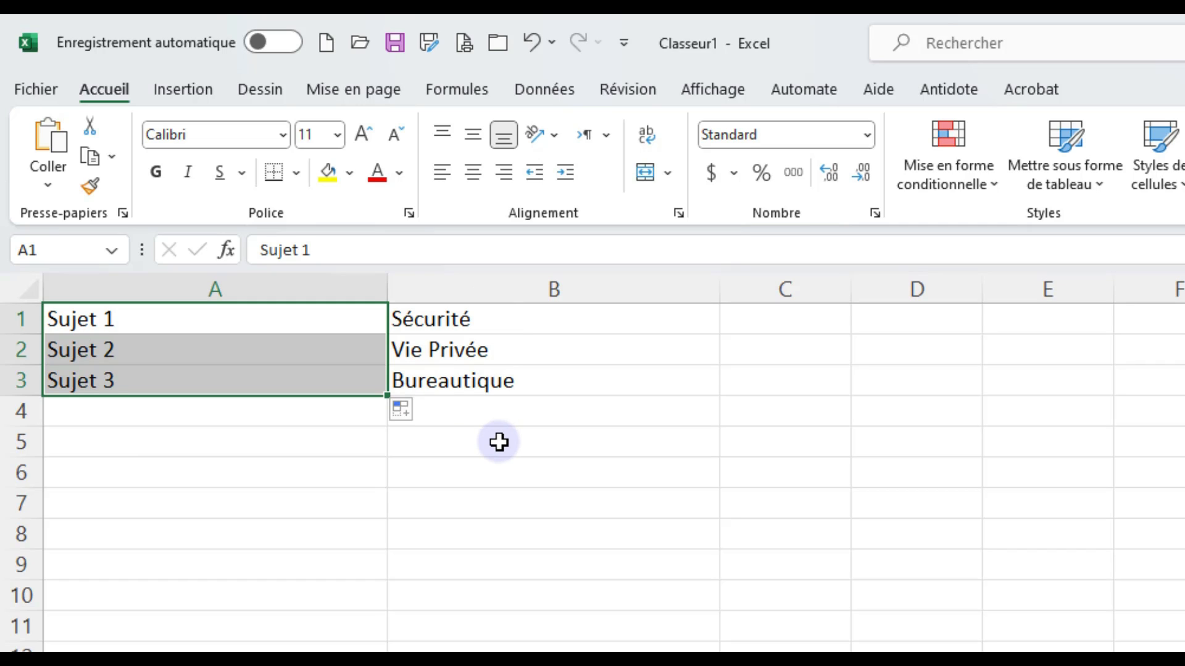
# Enter "android" and "ios" in B4 and B5, and extend the numbered Sujet series from A3 down to A5
pyautogui.click(503, 410)
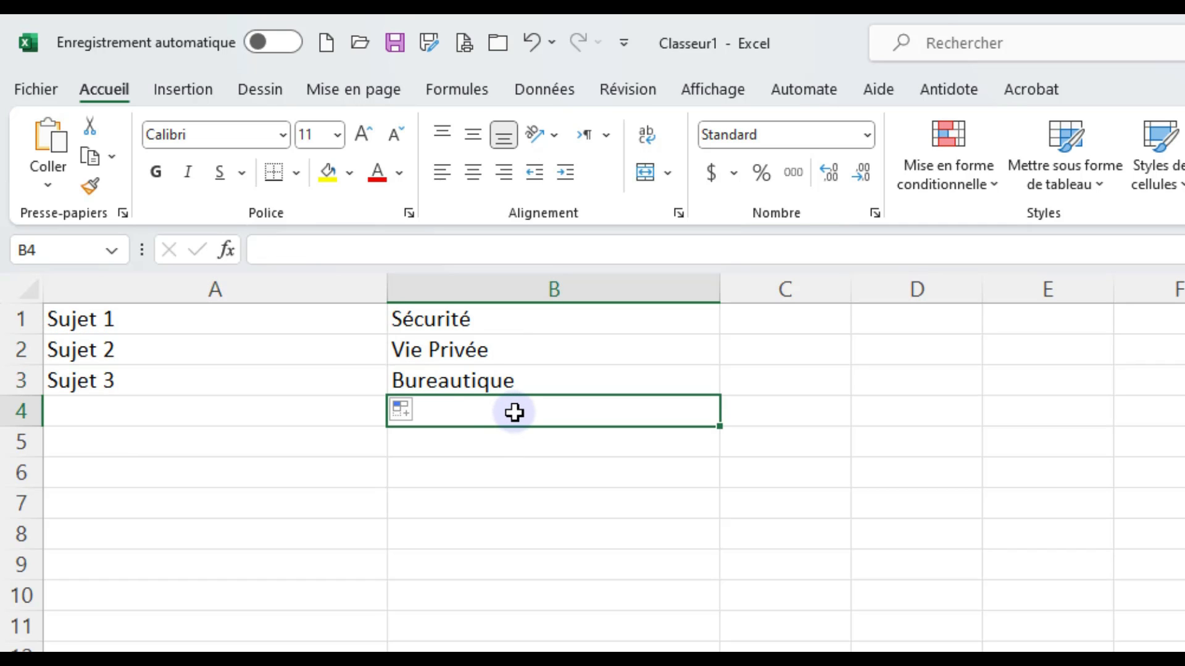
pyautogui.write('android')
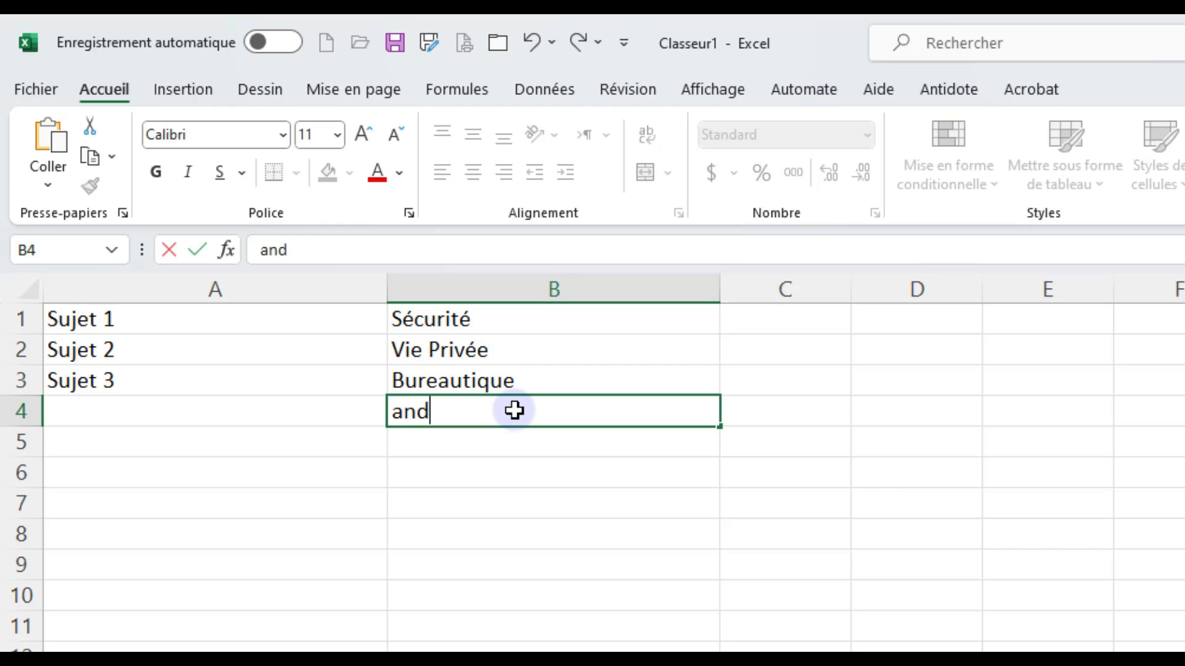
pyautogui.press('Return')
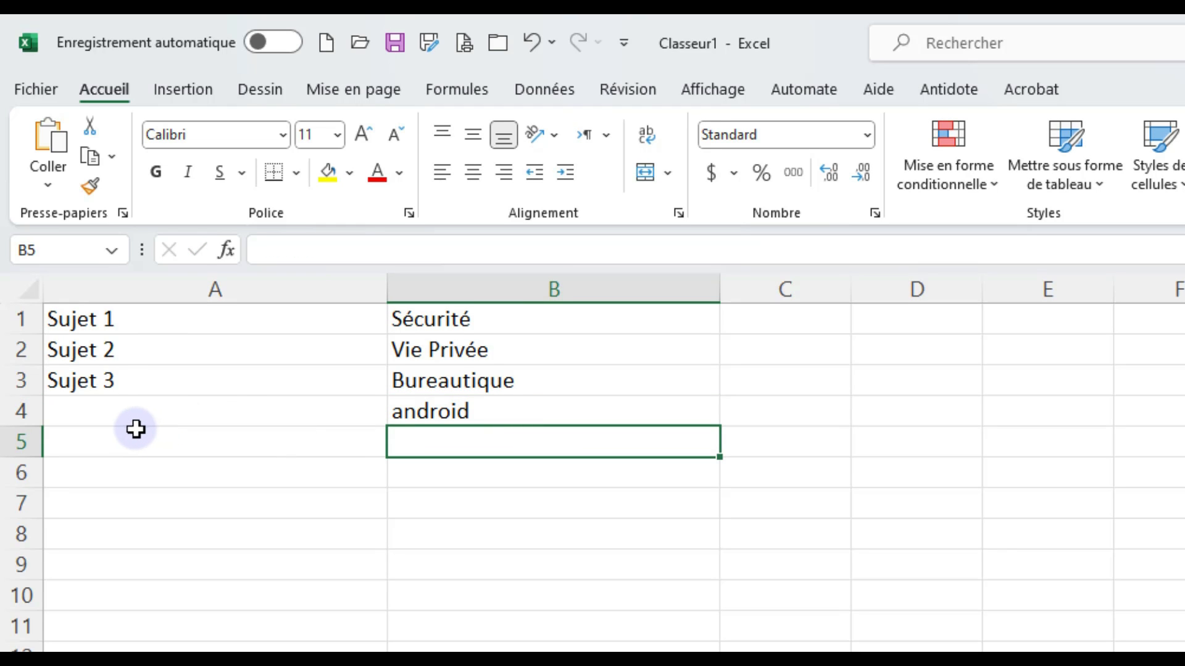
pyautogui.write('ios')
pyautogui.press('Return')
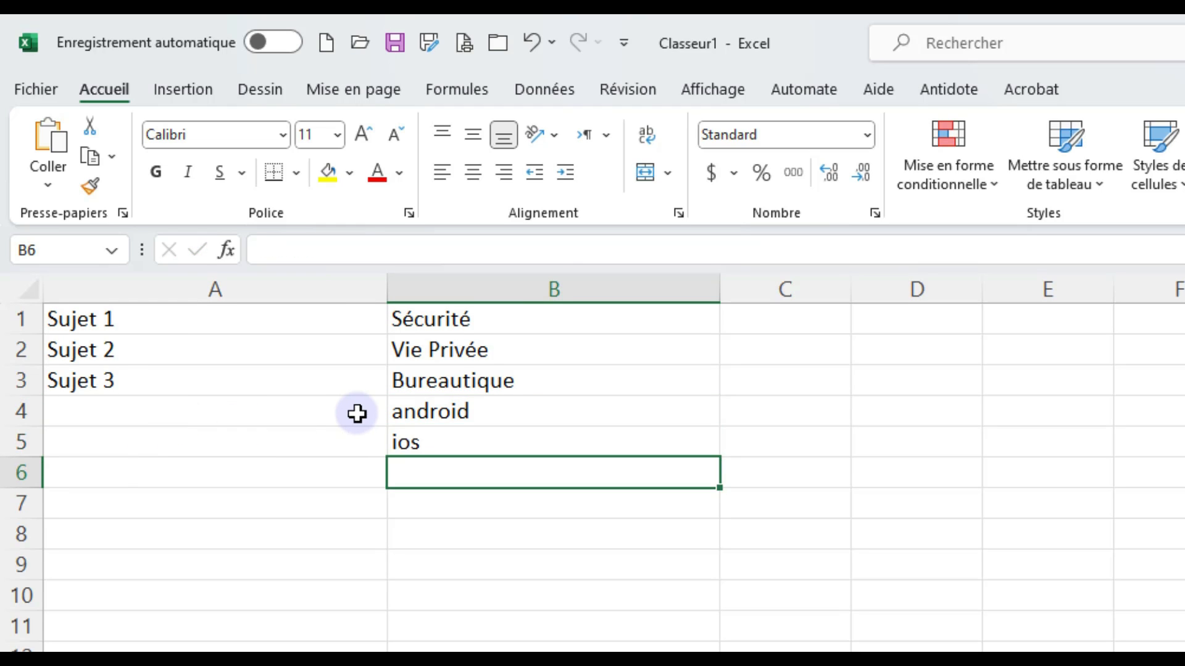
pyautogui.click(315, 387)
pyautogui.moveTo(377, 417); pyautogui.dragTo(372, 445)
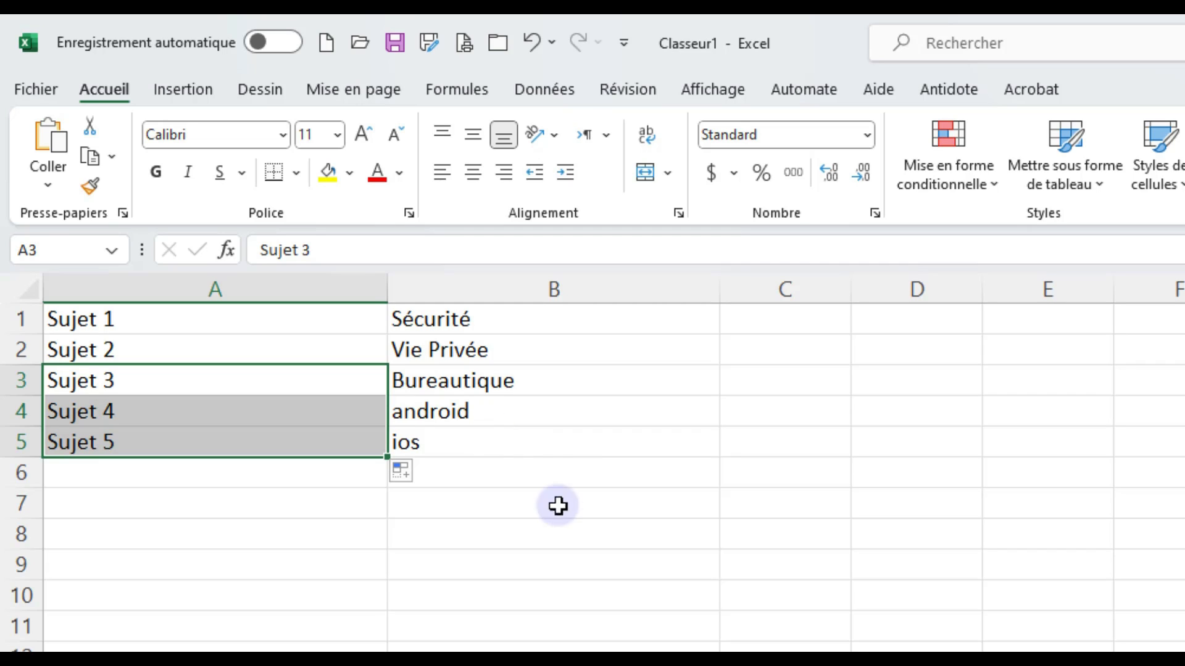
# Clear the android and ios entries in B4:B5 and all the Sujet labels in A1:A5
pyautogui.click(579, 535)
pyautogui.moveTo(511, 405); pyautogui.dragTo(505, 451)
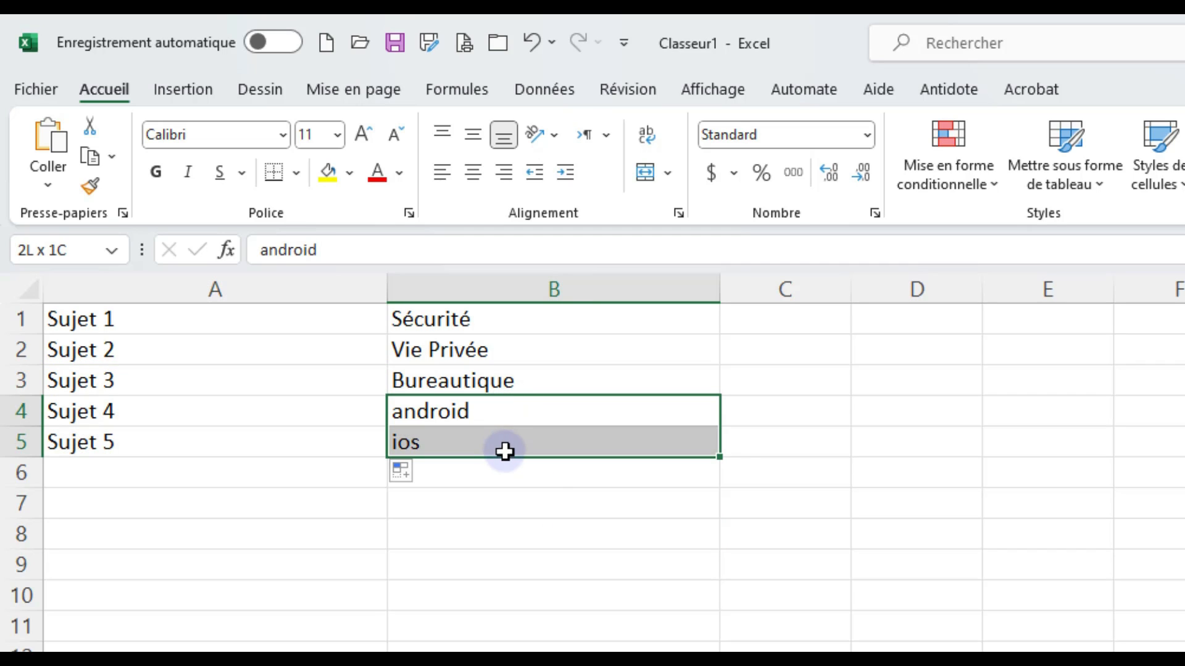
pyautogui.press('Delete')
pyautogui.click(540, 553)
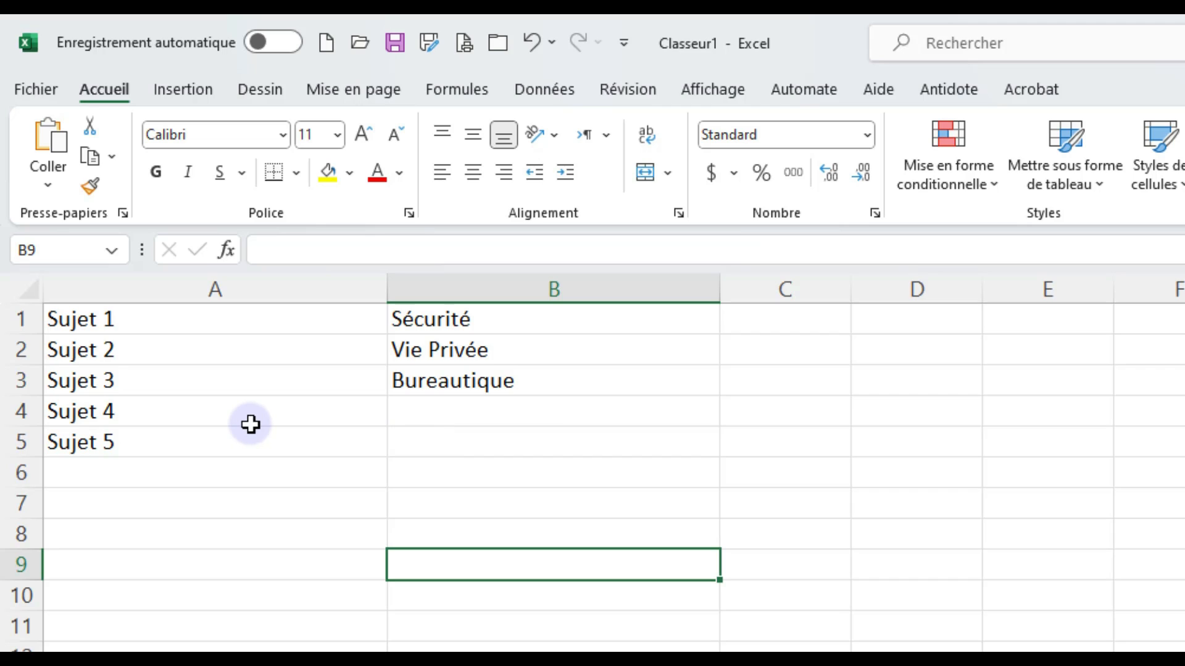
pyautogui.moveTo(262, 320); pyautogui.dragTo(247, 428)
pyautogui.press('Delete')
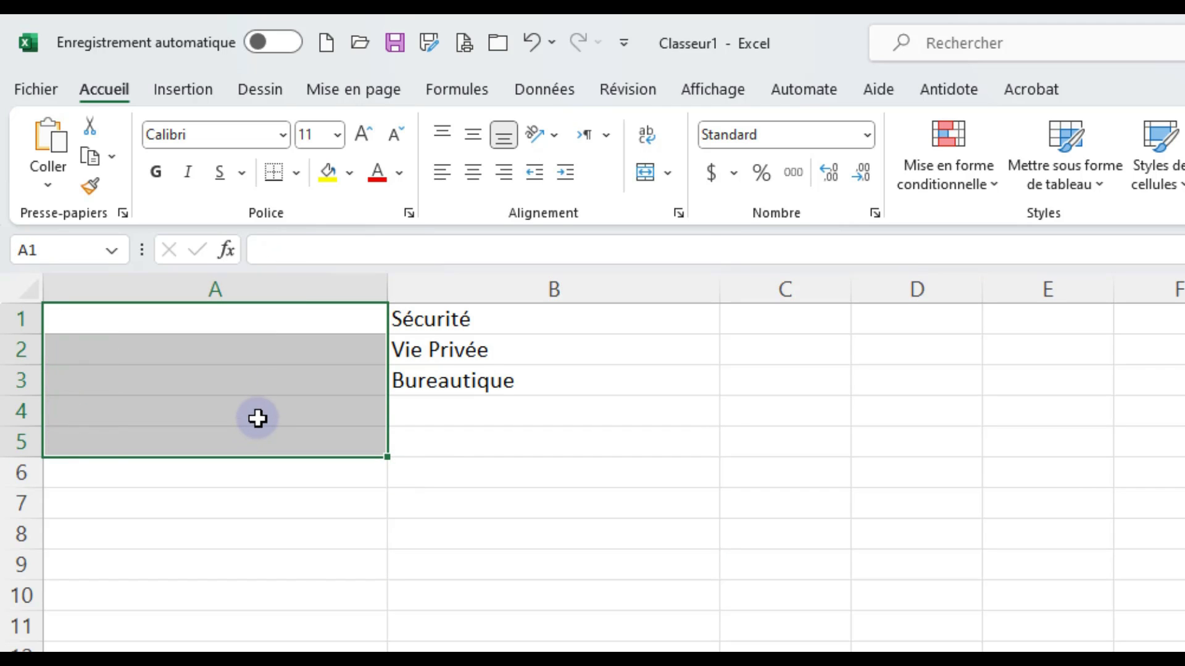
# Begin a formula in A1 that joins the text "Sujet " with the SEQUENCE function: ="Sujet "& SEQUENCE(
pyautogui.click(269, 326)
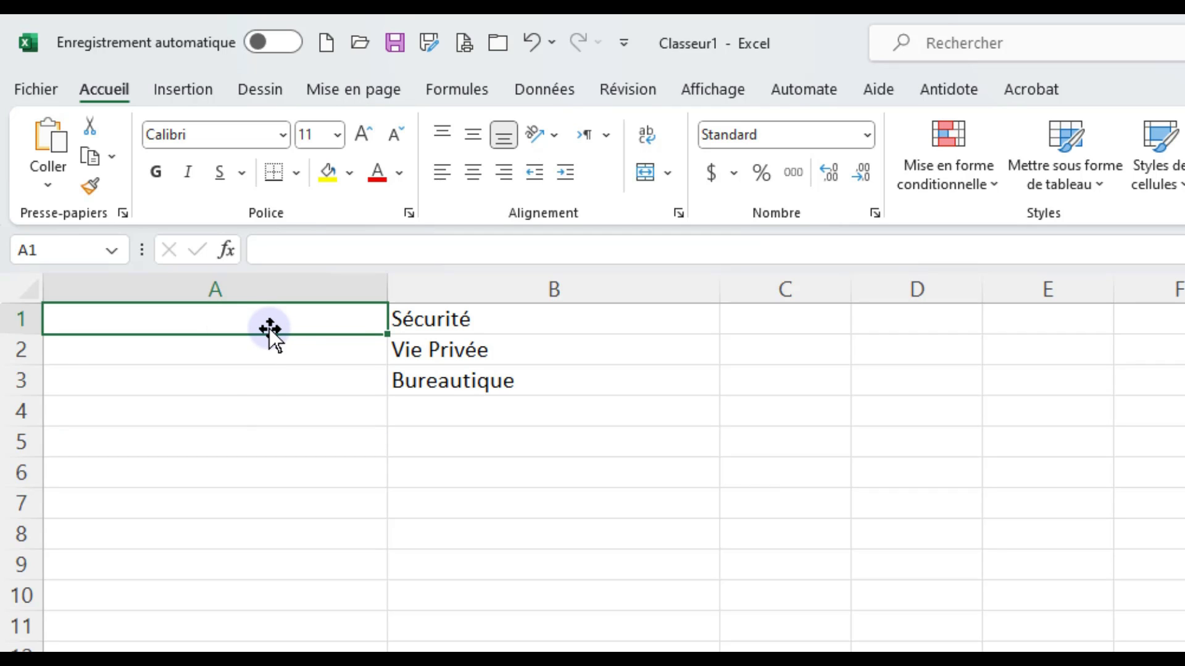
pyautogui.click(277, 251)
pyautogui.write('="')
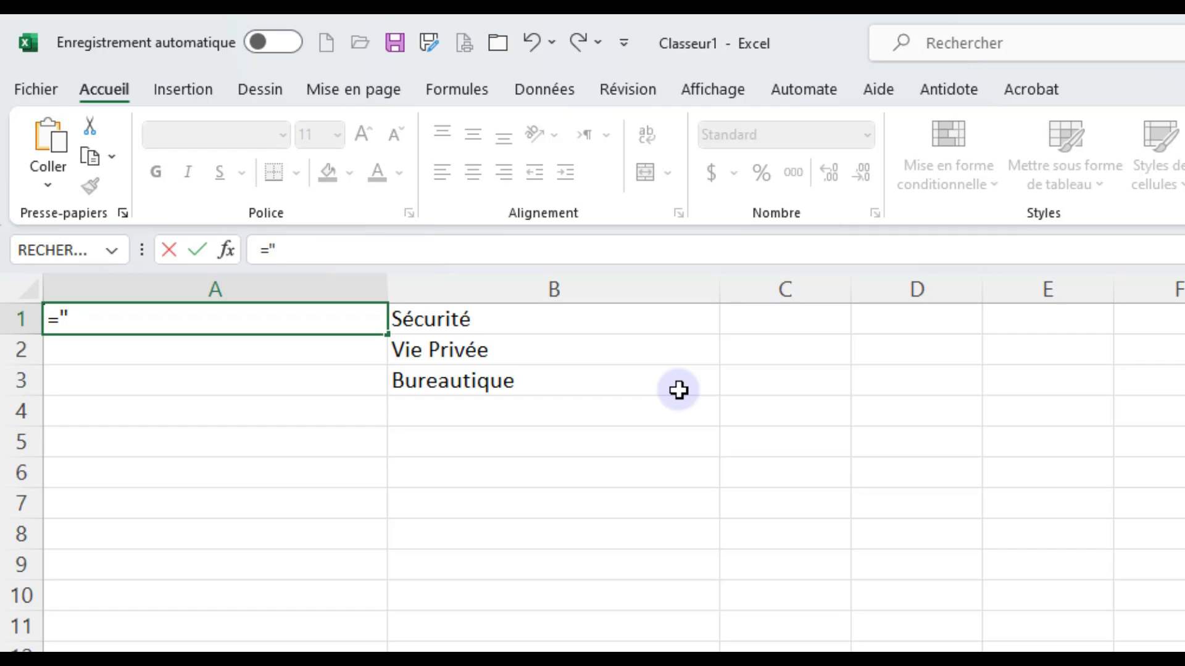
pyautogui.write('Sujet "')
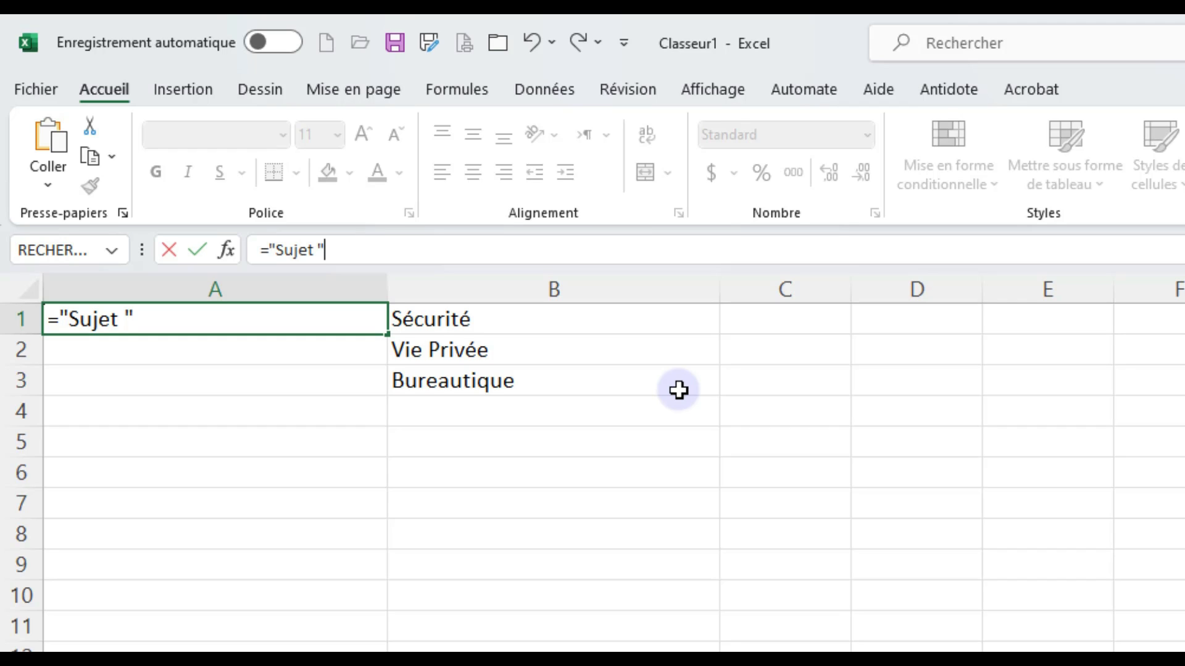
pyautogui.write('&')
pyautogui.write('seq')
pyautogui.press('Tab')
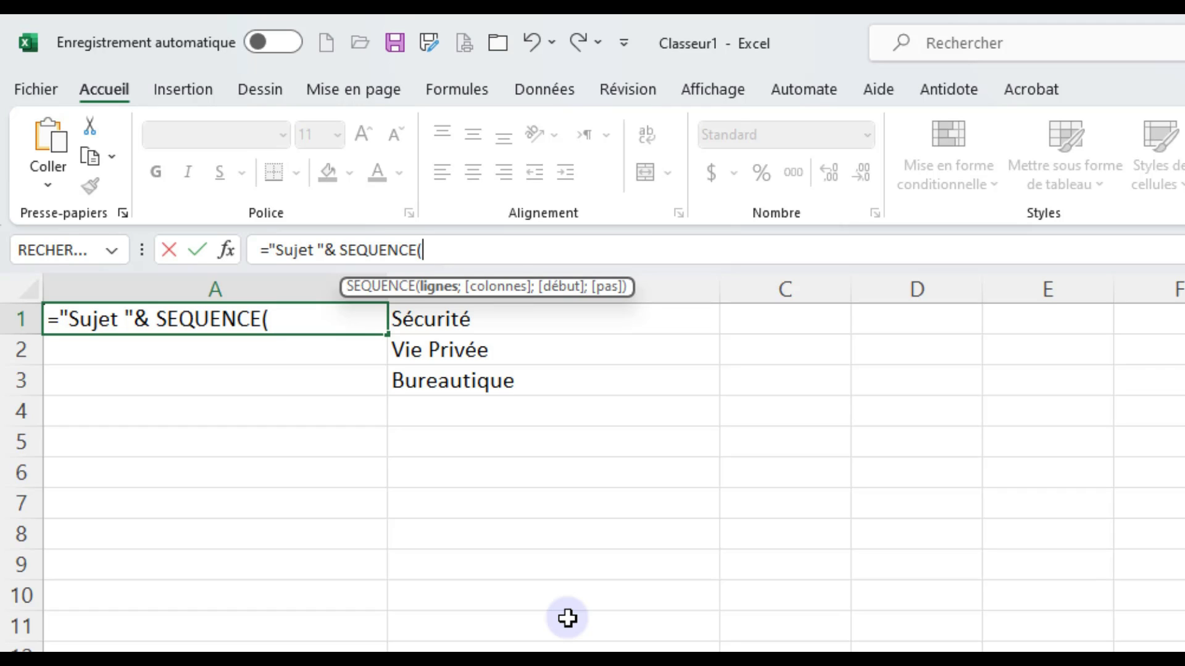
# Complete the A1 formula with NBVAL(B1:B20) as the SEQUENCE row count, and dismiss the spilled-formula notice
pyautogui.write('NBVAL')
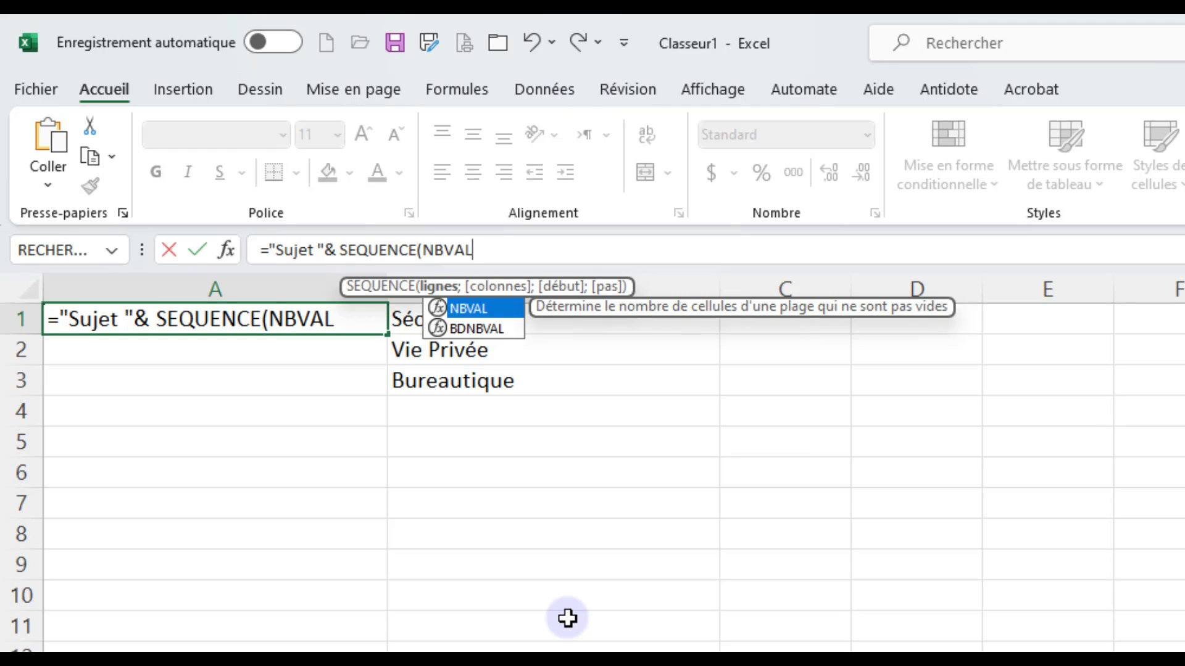
pyautogui.write('(')
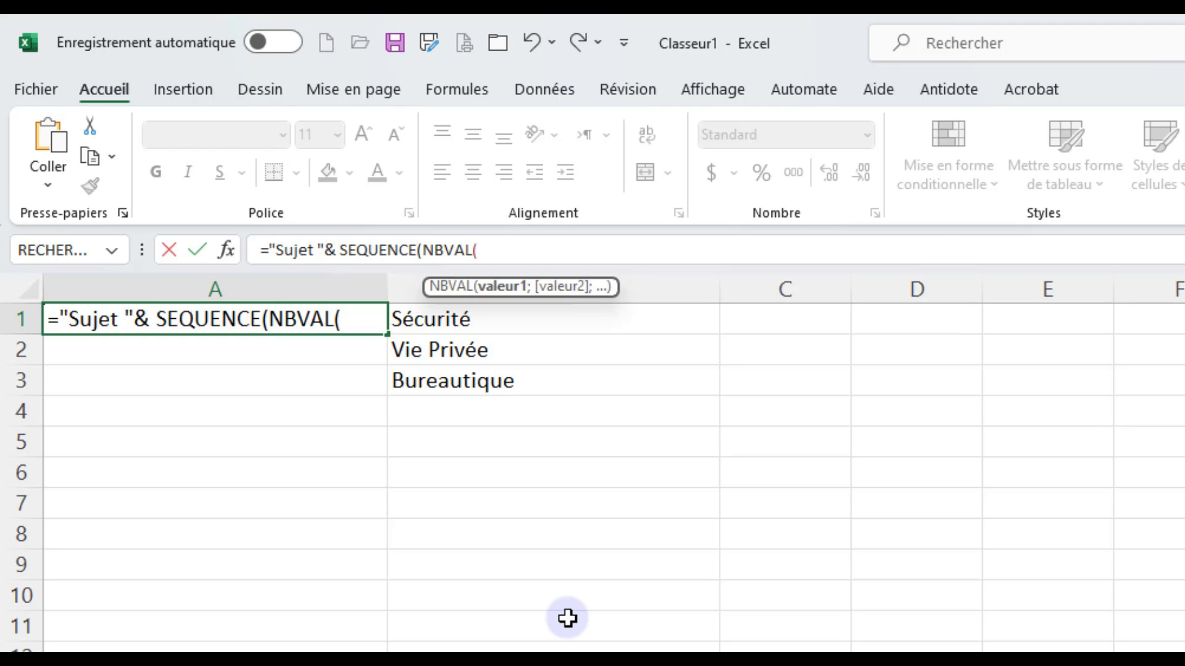
pyautogui.moveTo(547, 320); pyautogui.dragTo(554, 665)
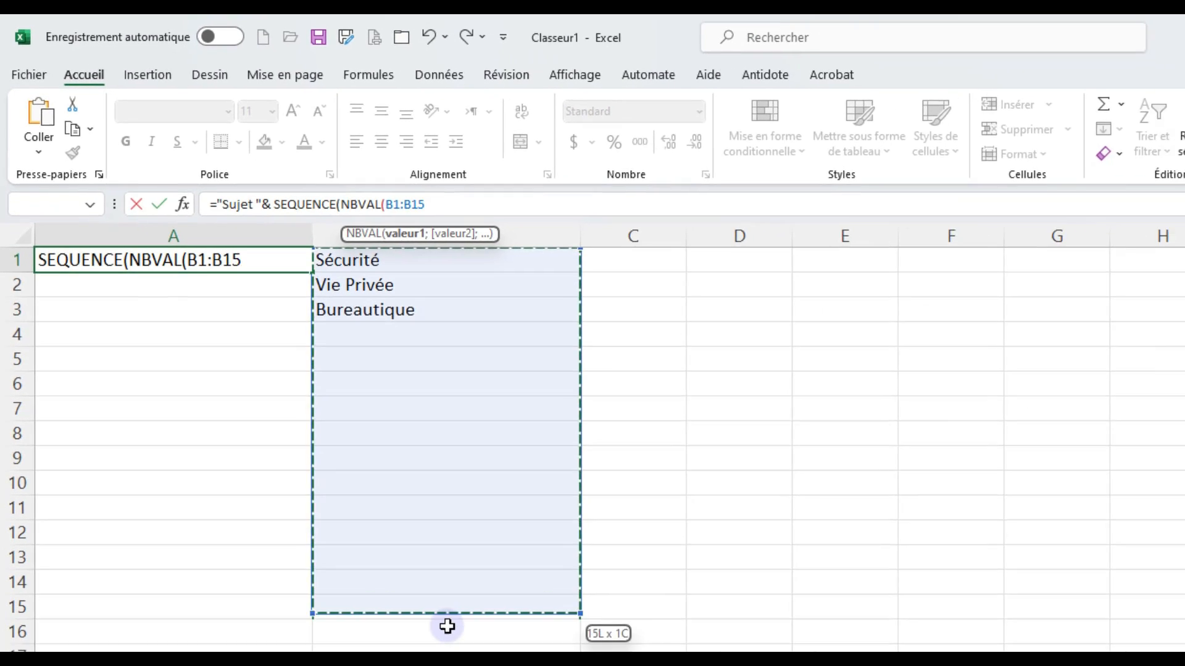
pyautogui.moveTo(446, 627); pyautogui.dragTo(447, 665)
pyautogui.moveTo(375, 608); pyautogui.dragTo(375, 608)
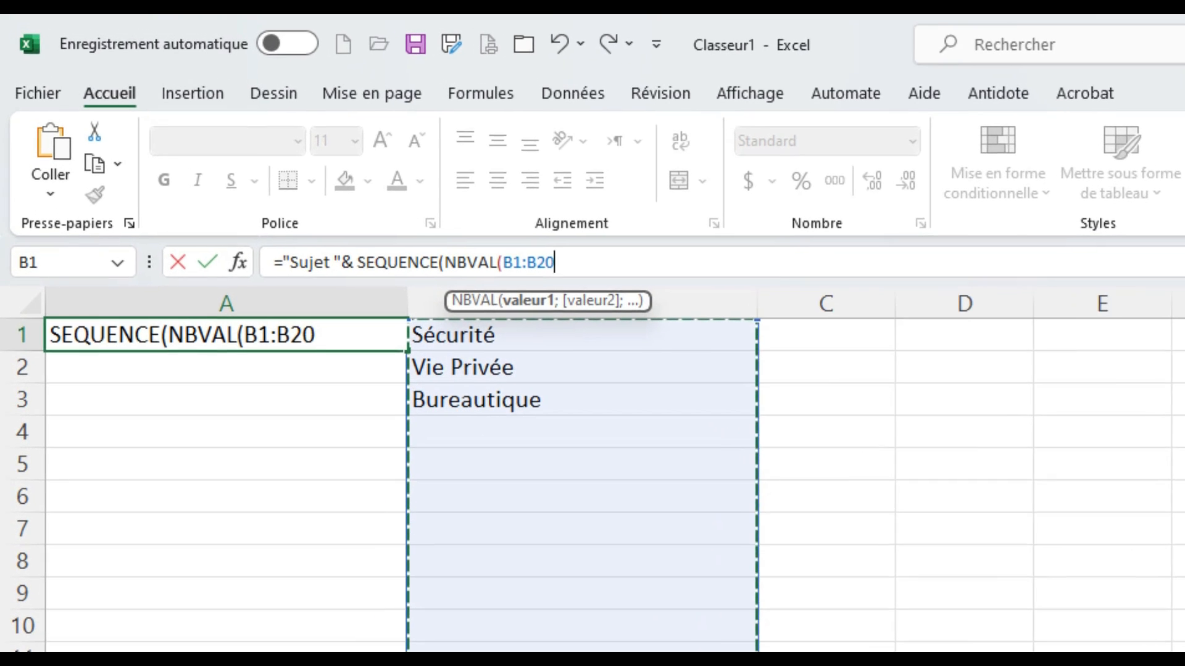
pyautogui.write('))')
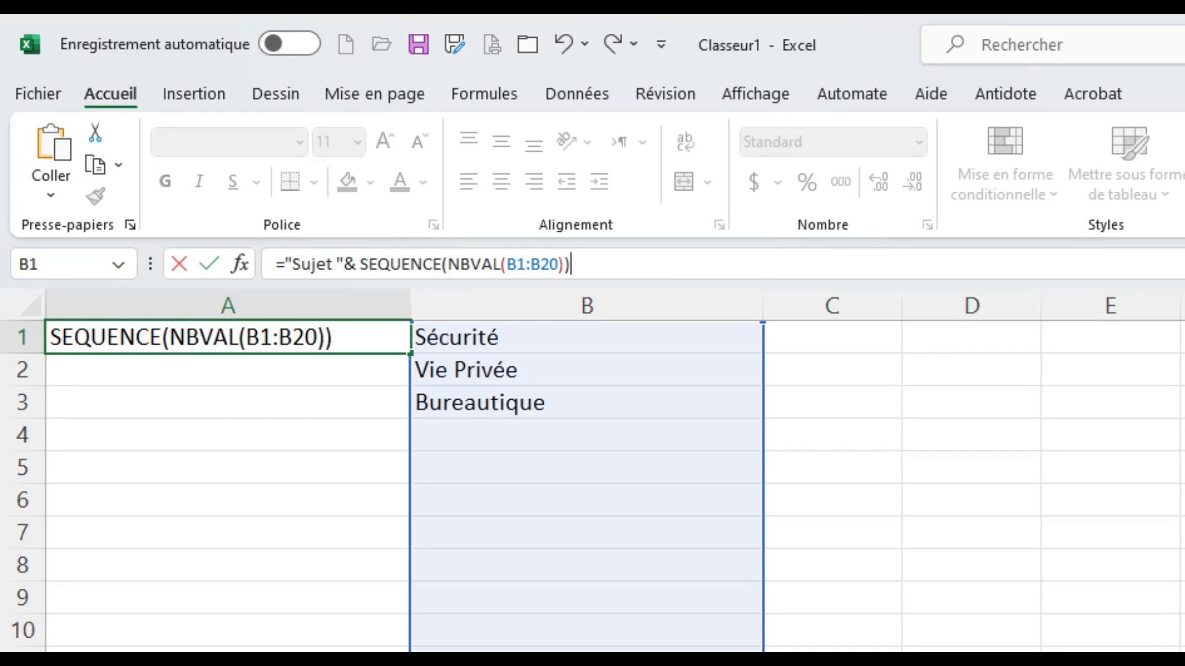
pyautogui.press('Return')
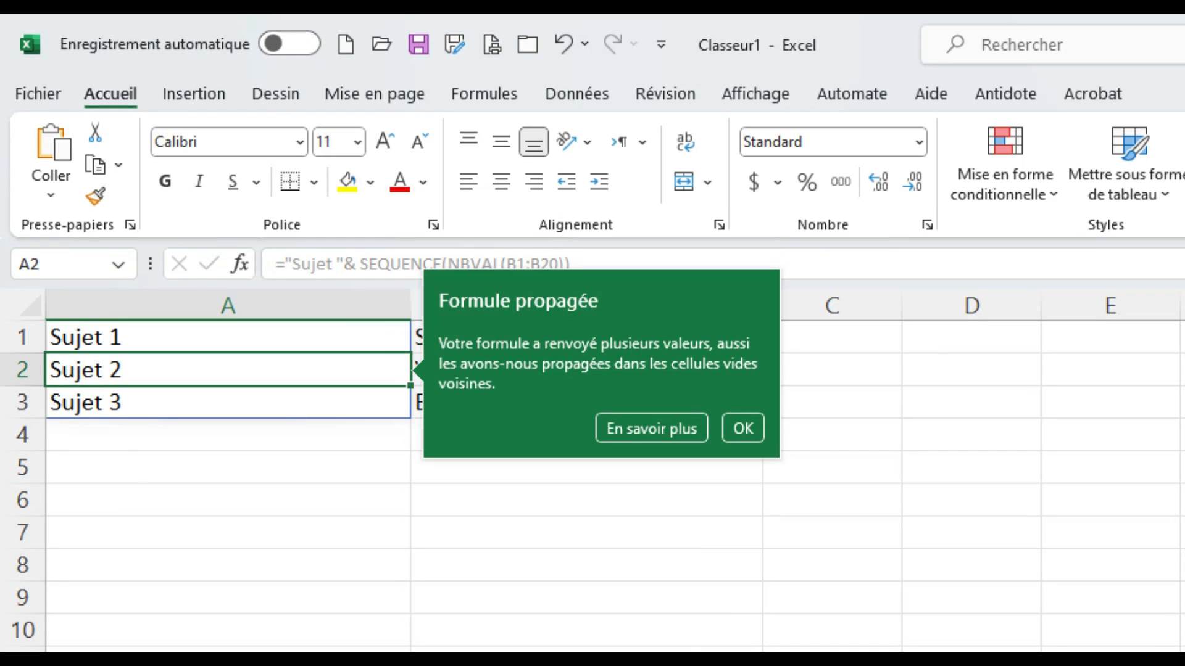
pyautogui.click(744, 429)
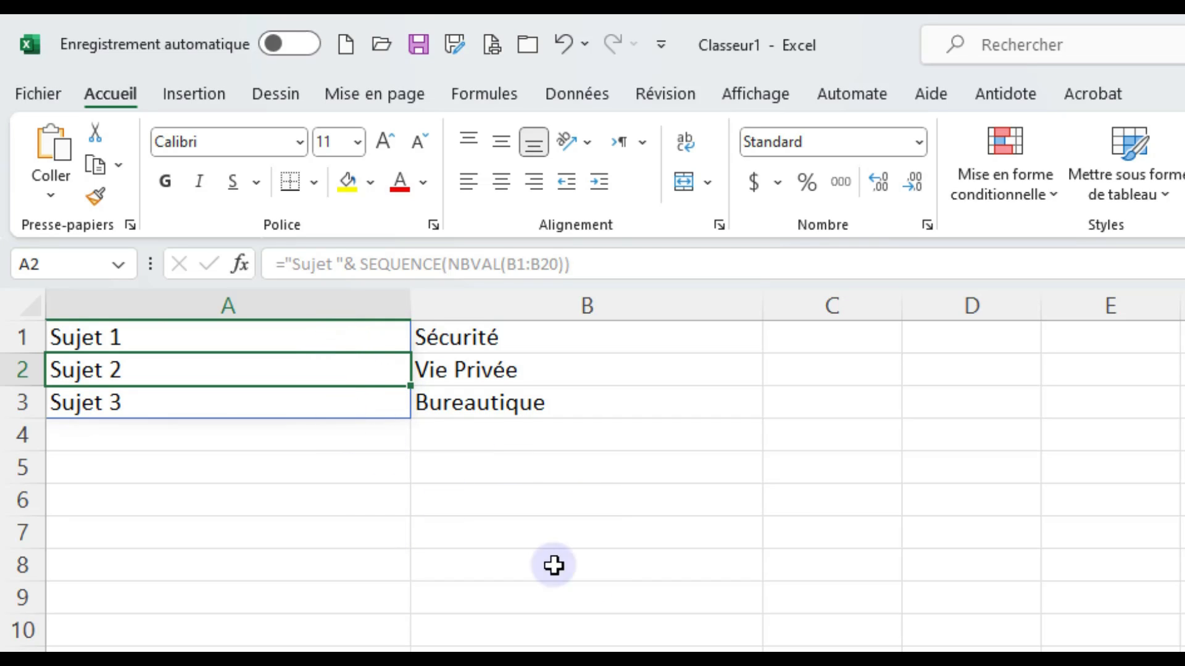
# Add the subjects "ANDRID", "IOS" and "WINDOWS" in B4, B5 and B6
pyautogui.click(560, 441)
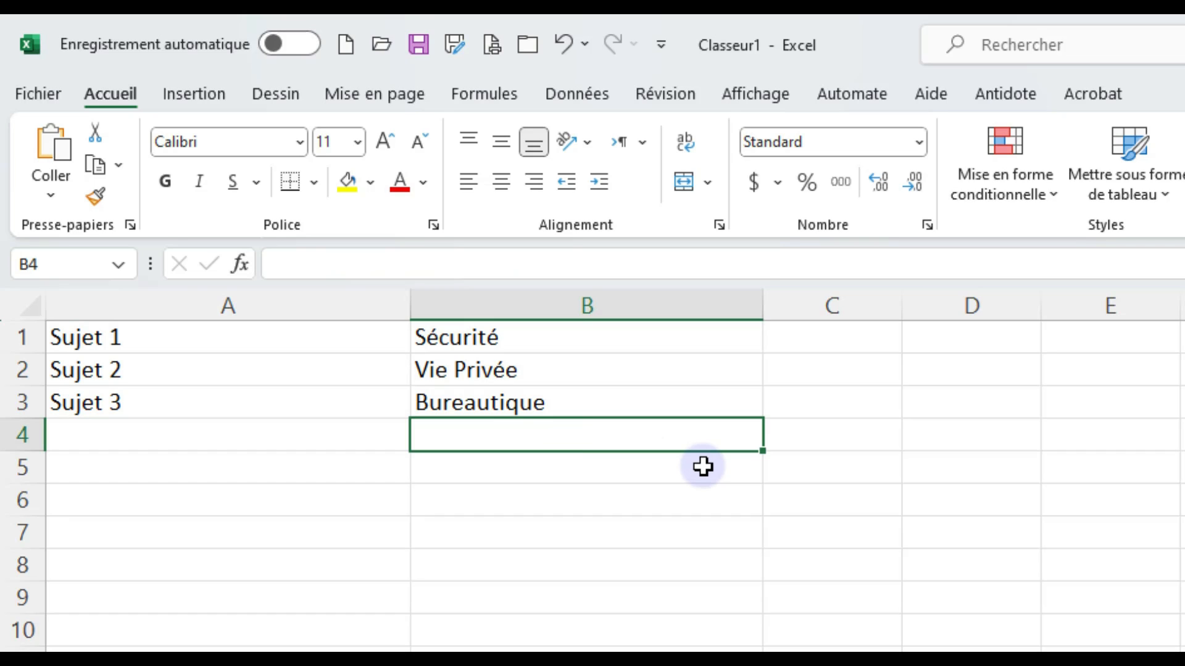
pyautogui.write('ANDRID')
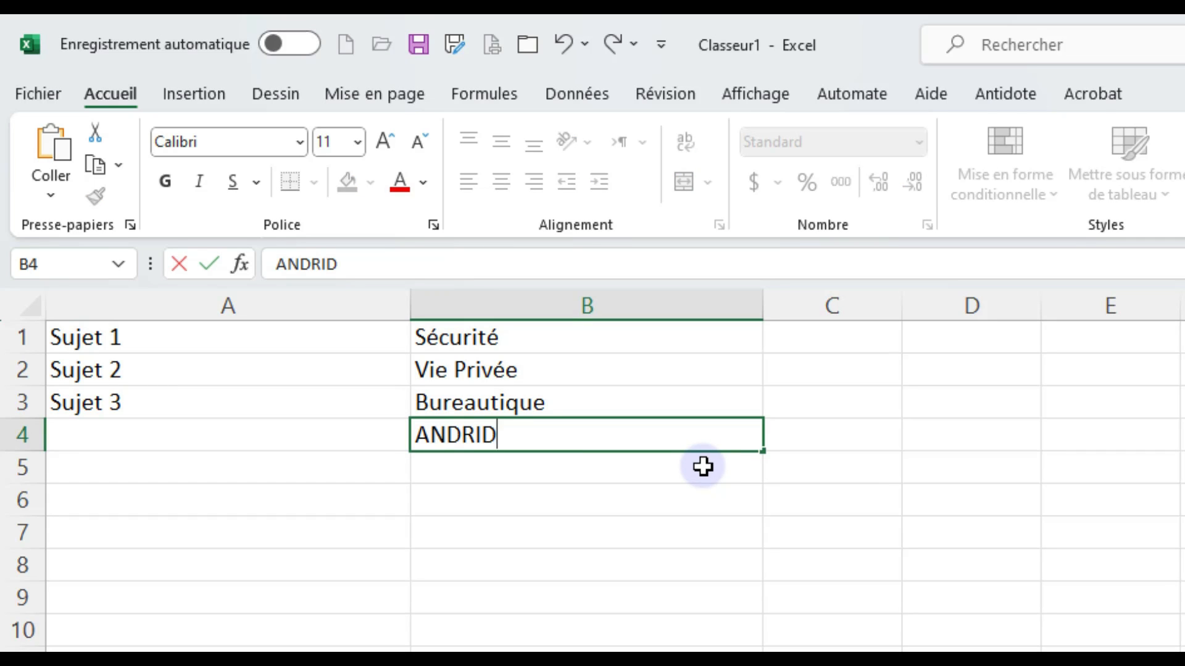
pyautogui.press('Return')
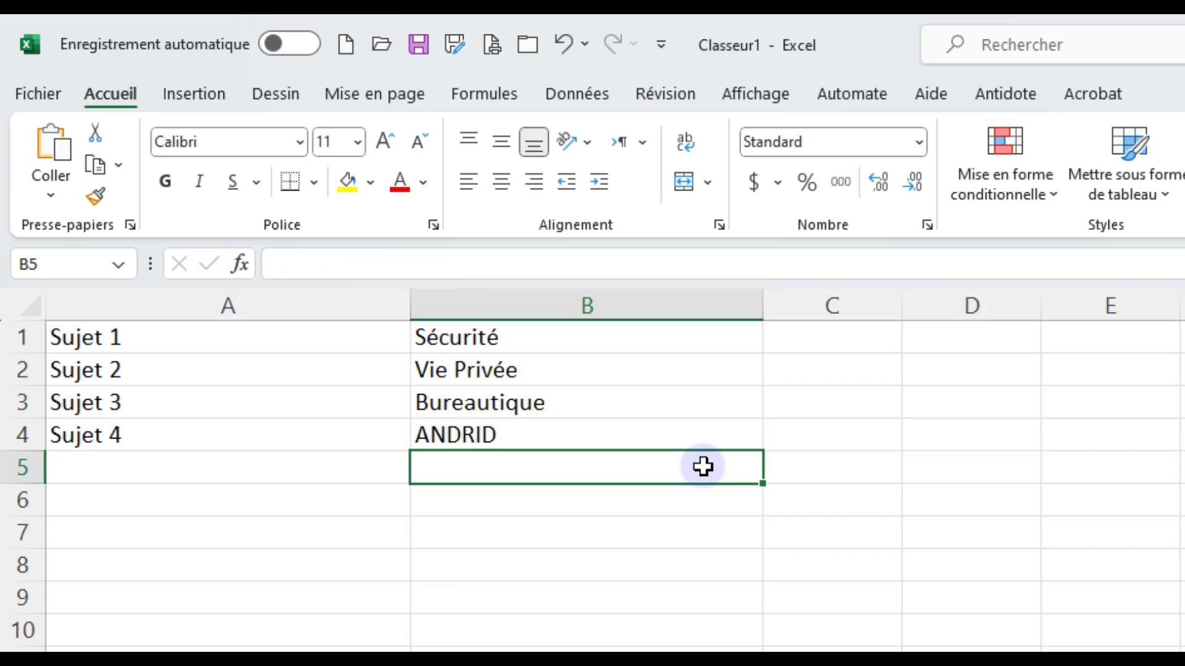
pyautogui.write('IOS')
pyautogui.press('Return')
pyautogui.write('WINDOWS')
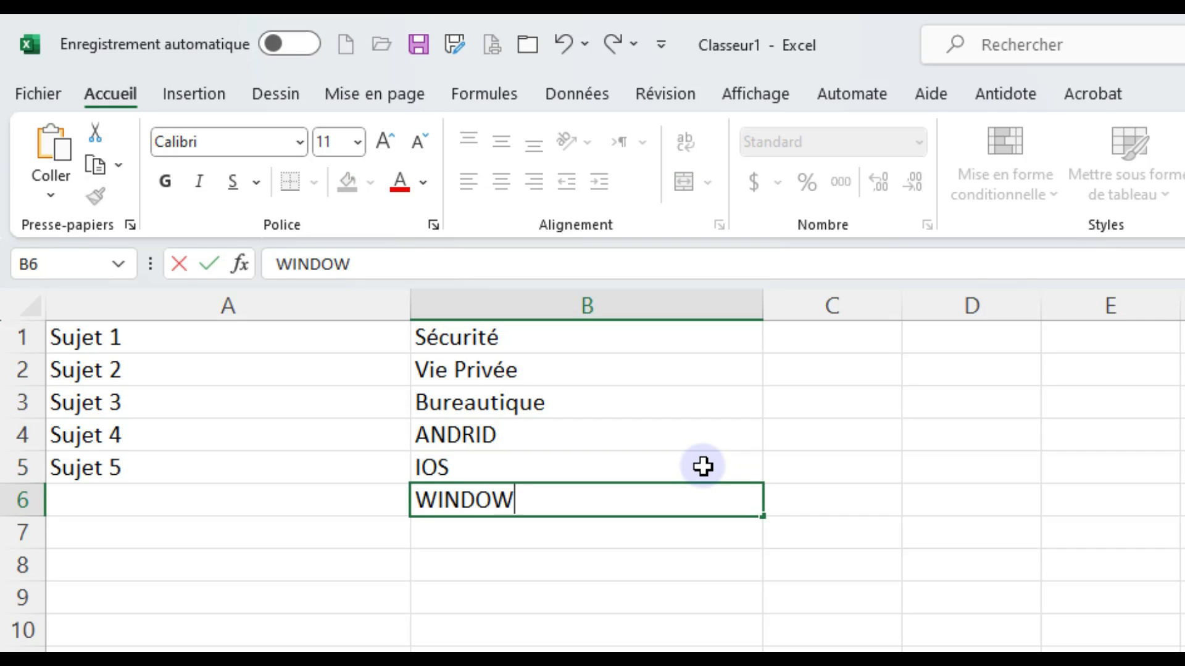
pyautogui.press('Return')
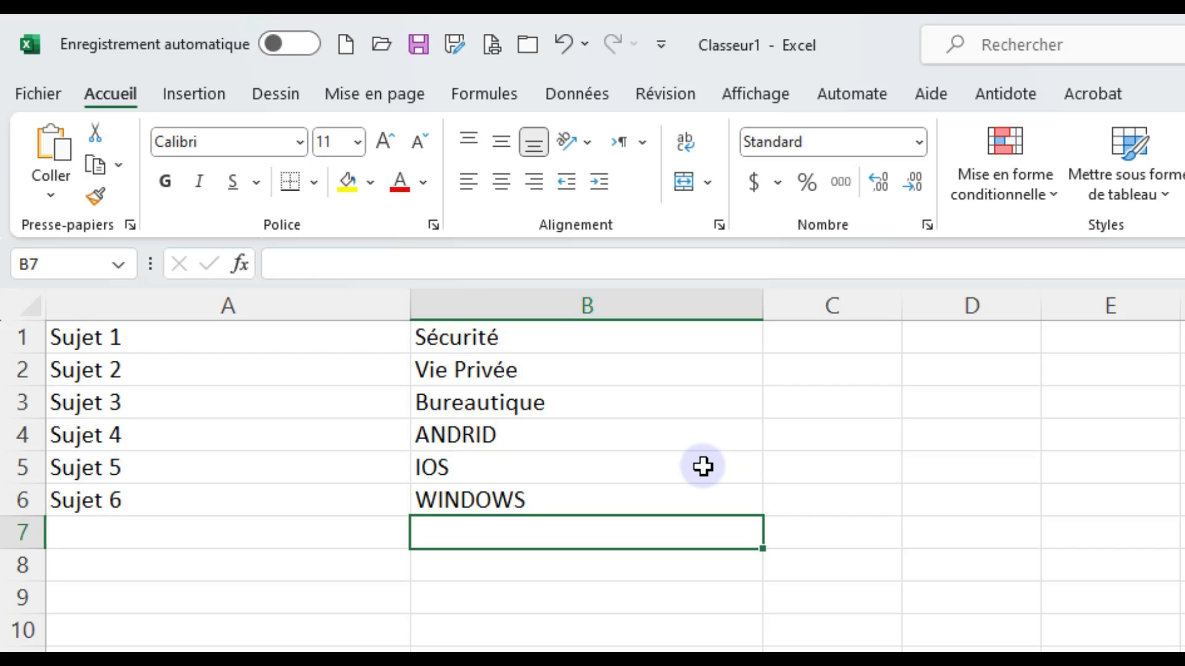
# Clear the subjects in B3:B6
pyautogui.moveTo(586, 411); pyautogui.dragTo(575, 494)
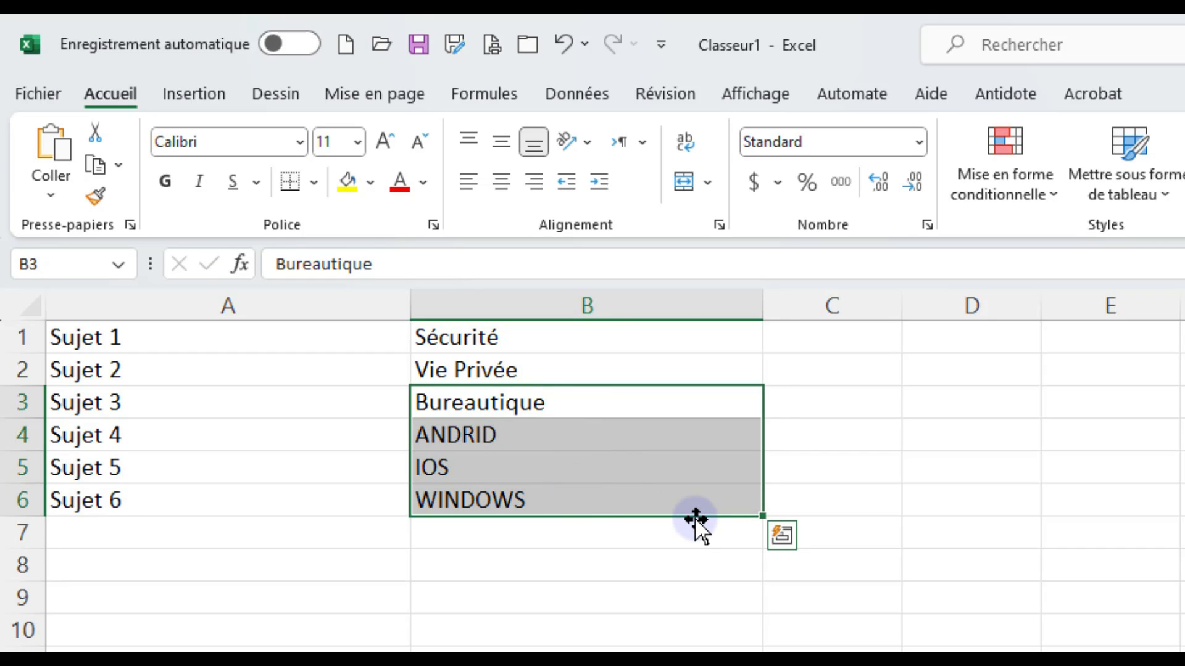
pyautogui.press('Delete')
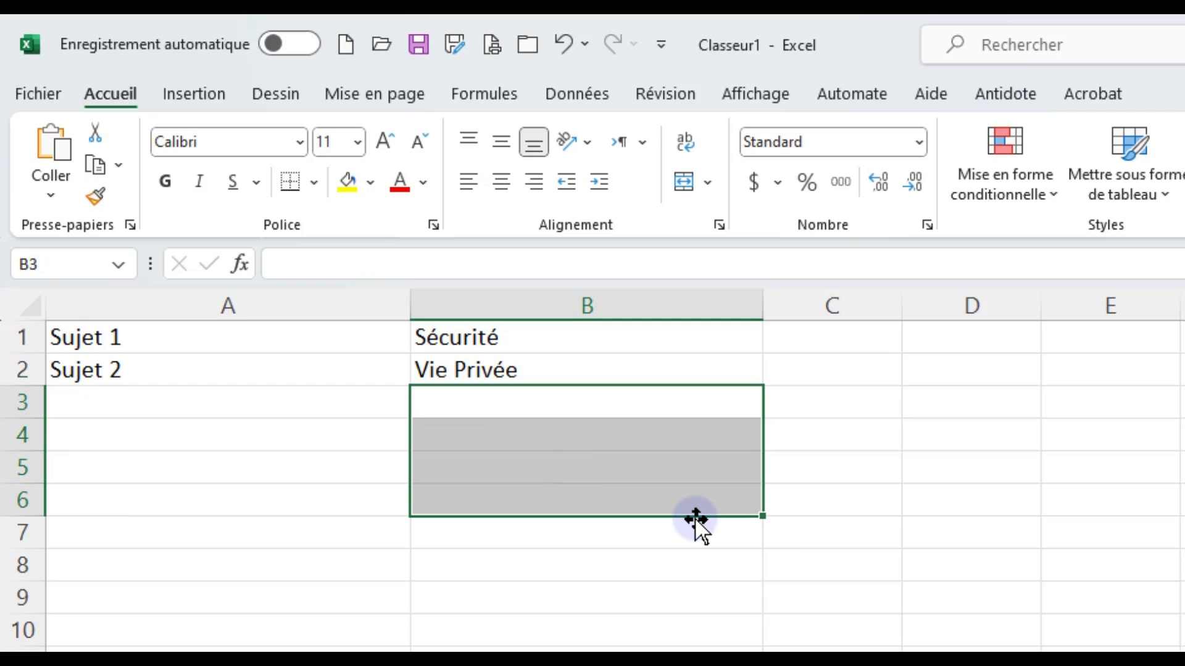